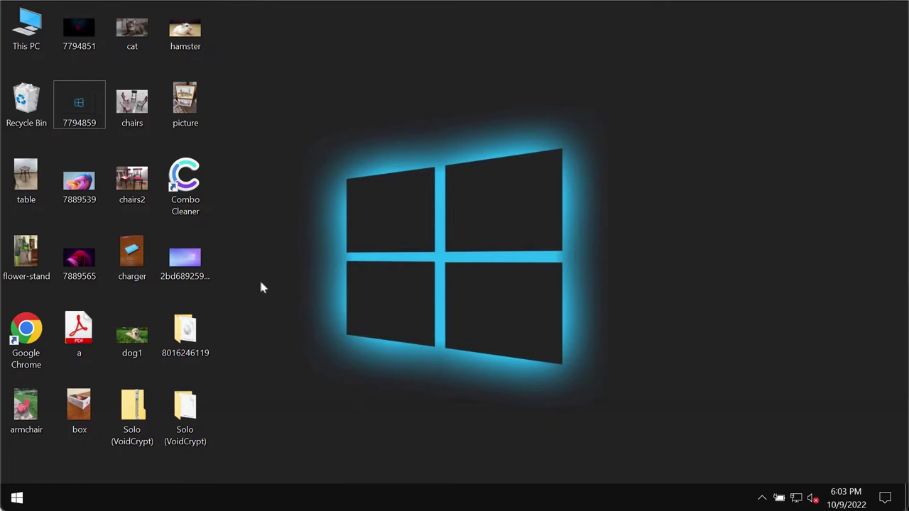
# - View the desktop images chairs2, chairs, cat, armchair and 7889565 one after another, closing each after viewing
pyautogui.doubleClick(132, 182)
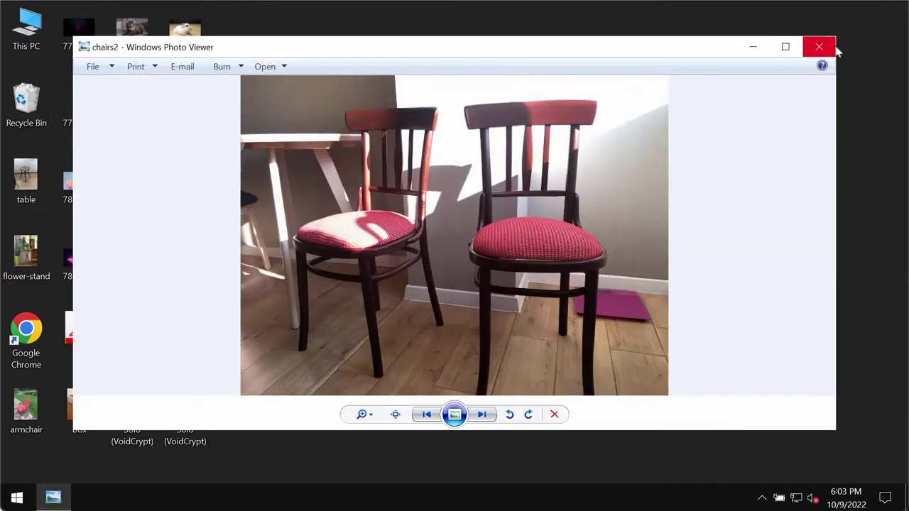
pyautogui.click(834, 48)
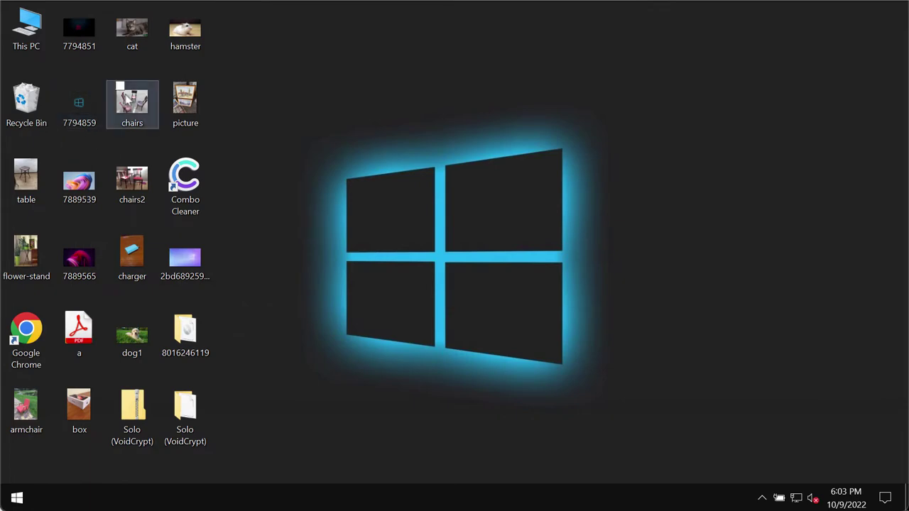
pyautogui.doubleClick(125, 102)
pyautogui.click(817, 46)
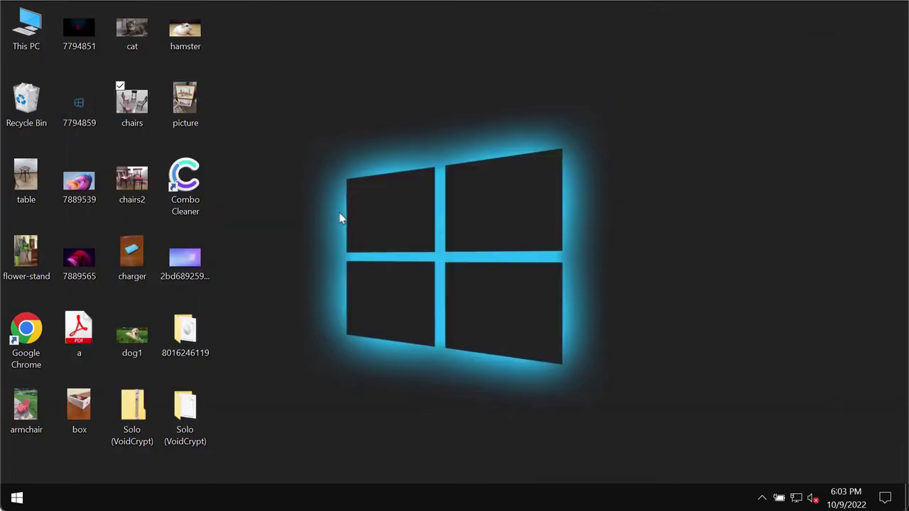
pyautogui.doubleClick(133, 28)
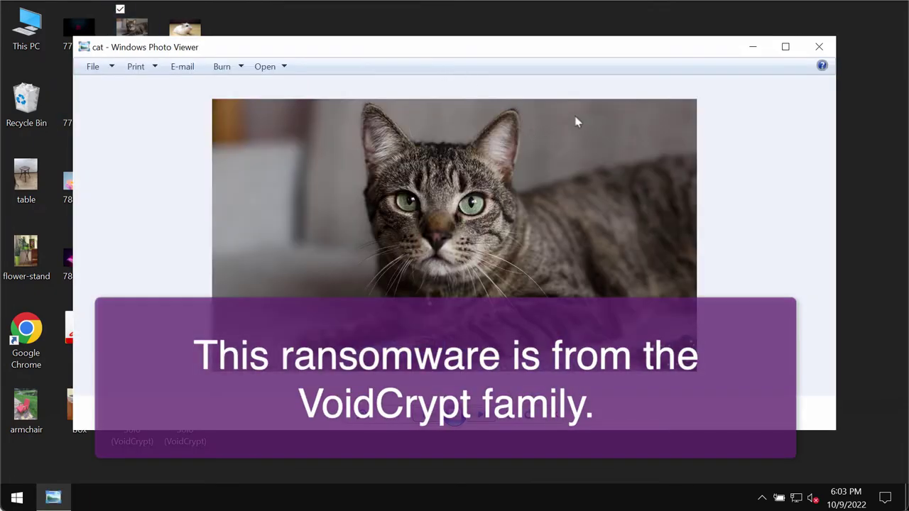
pyautogui.click(819, 47)
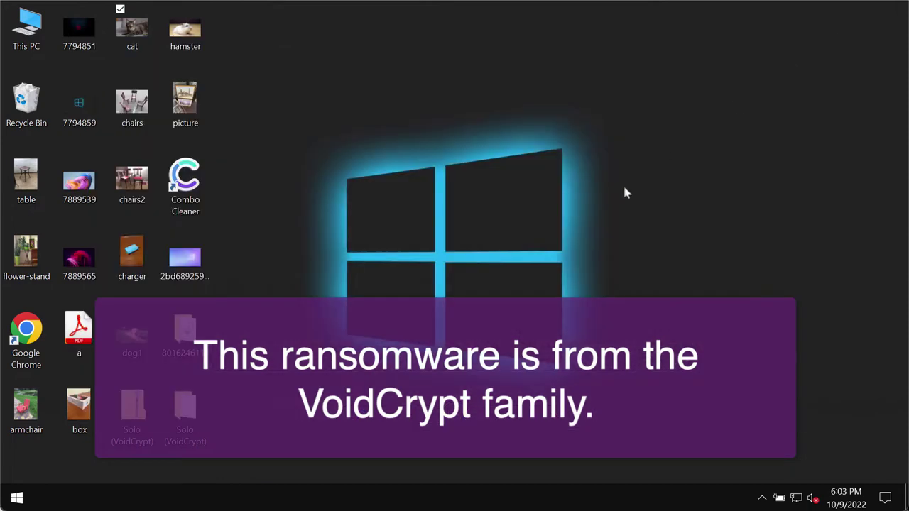
pyautogui.doubleClick(47, 406)
pyautogui.click(818, 46)
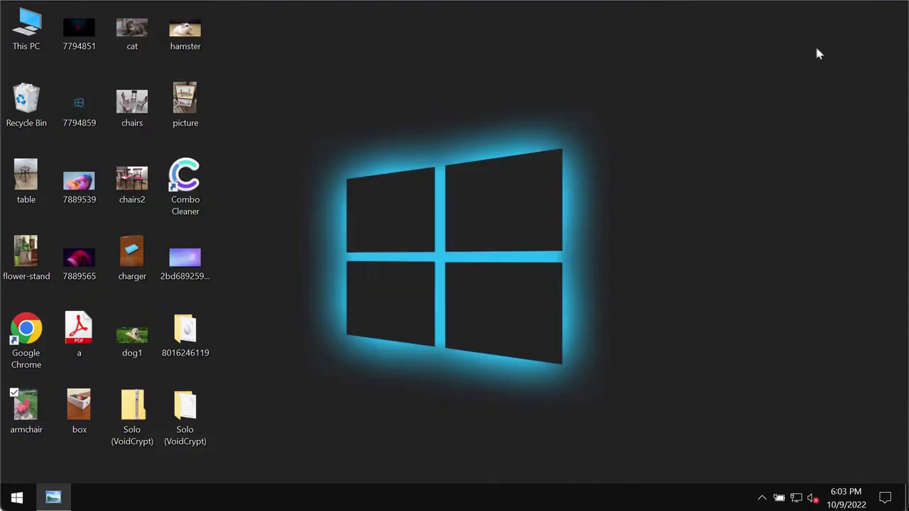
pyautogui.doubleClick(81, 257)
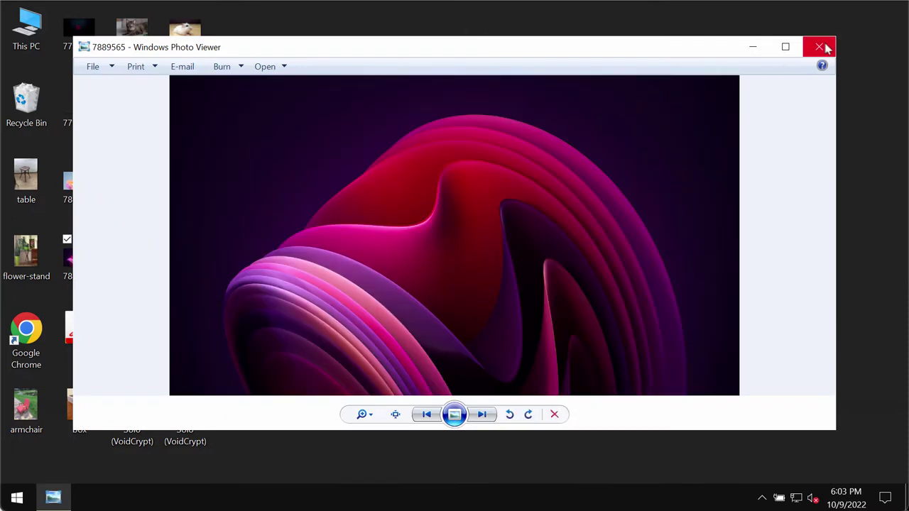
pyautogui.click(819, 47)
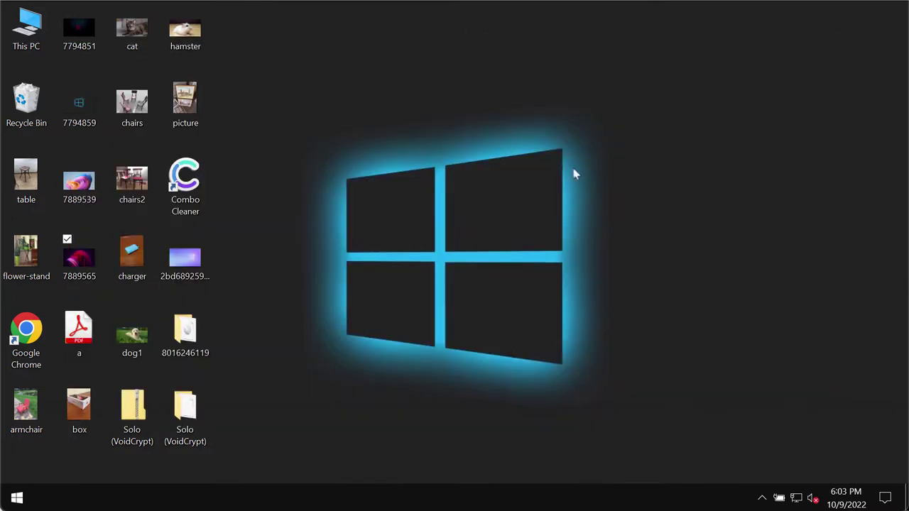
# - Run the application in the desktop folder Solo (VoidCrypt) and close the folder window
pyautogui.doubleClick(181, 415)
pyautogui.doubleClick(539, 150)
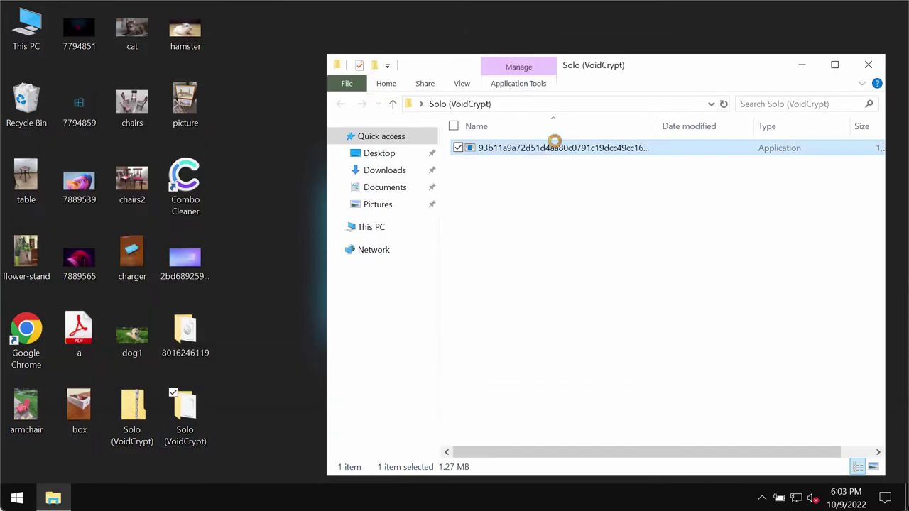
pyautogui.click(868, 64)
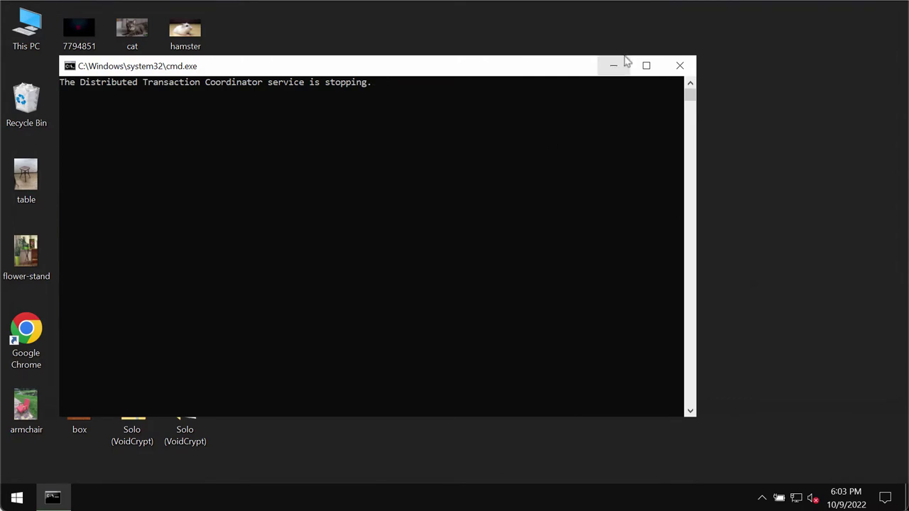
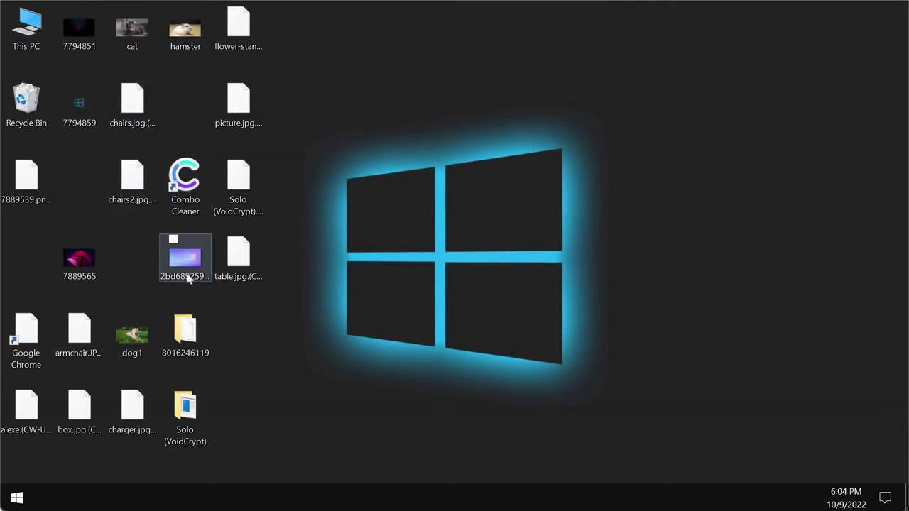
# - Try to open the encrypted chairs2.jpg and Solo (VoidCrypt).zip files on the desktop, dismissing each prompt
pyautogui.doubleClick(136, 179)
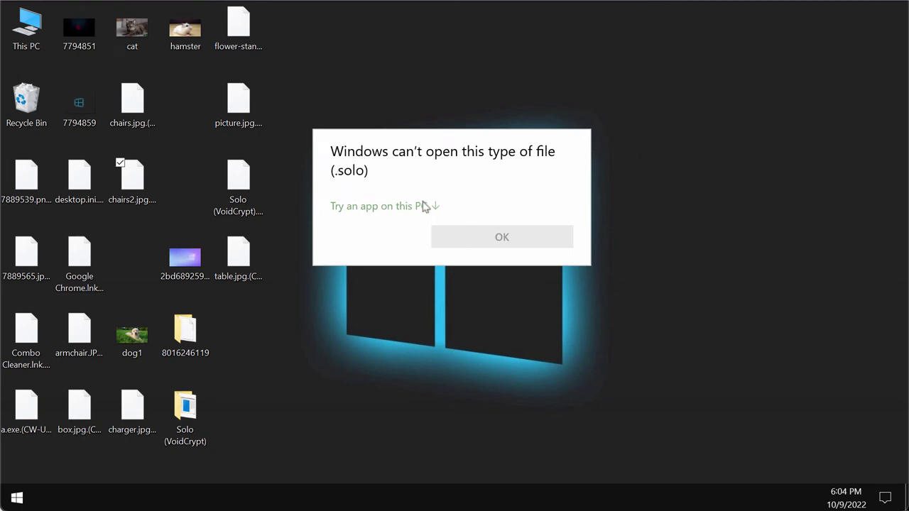
pyautogui.click(679, 181)
pyautogui.doubleClick(238, 181)
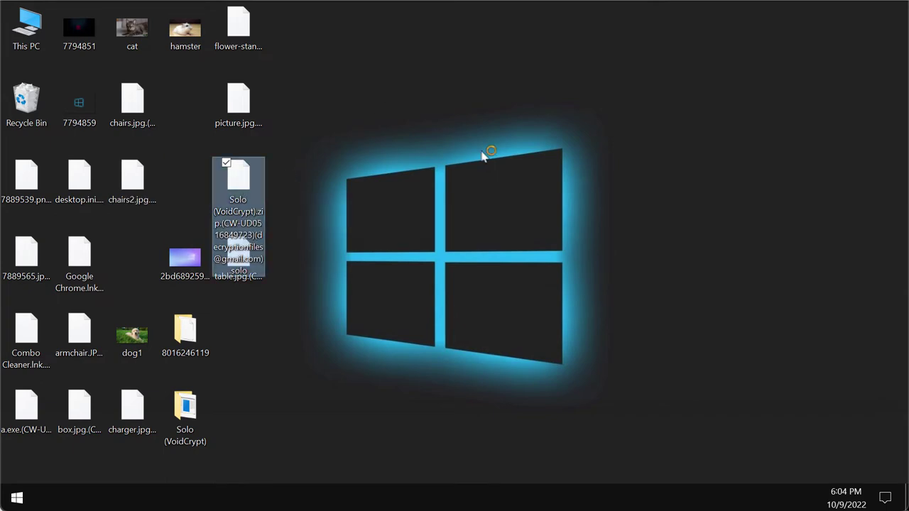
pyautogui.click(731, 151)
pyautogui.rightClick(557, 504)
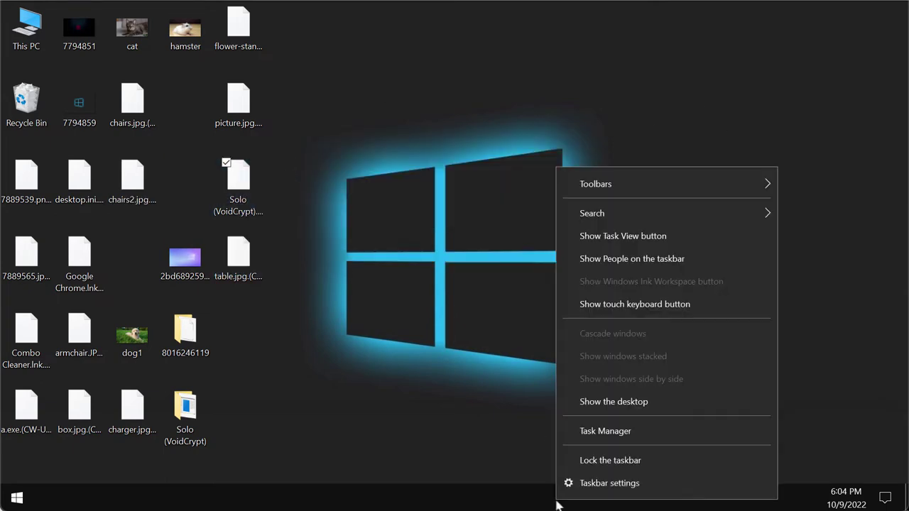
pyautogui.click(469, 334)
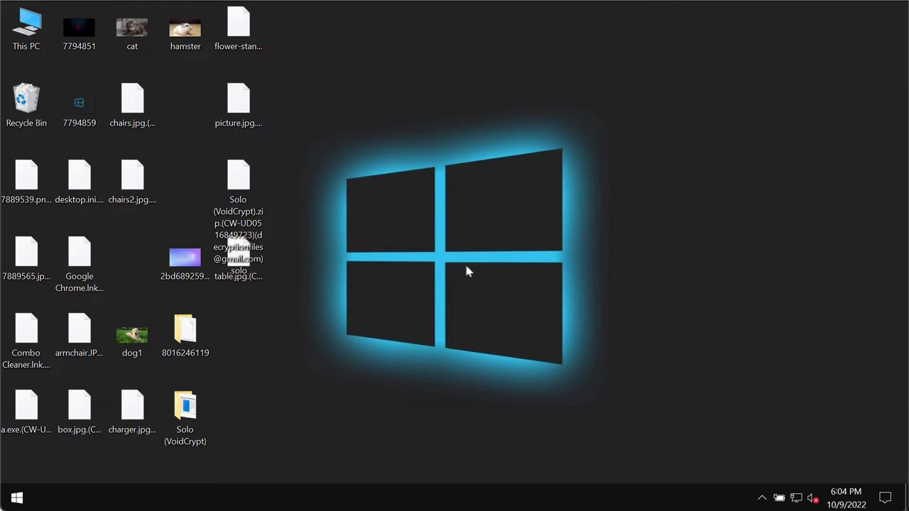
# - Open the unlock-info text document from the root of the Windows 10 (C:) drive
pyautogui.click(29, 21)
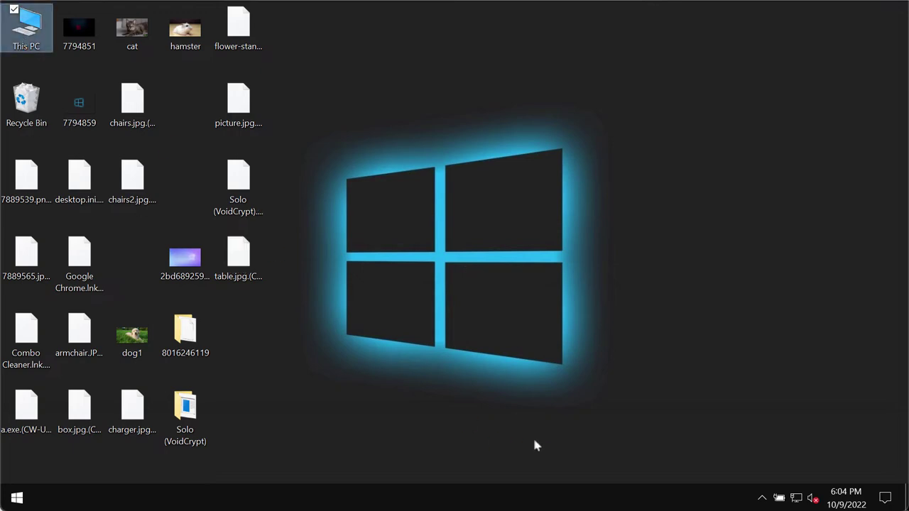
pyautogui.press('Return')
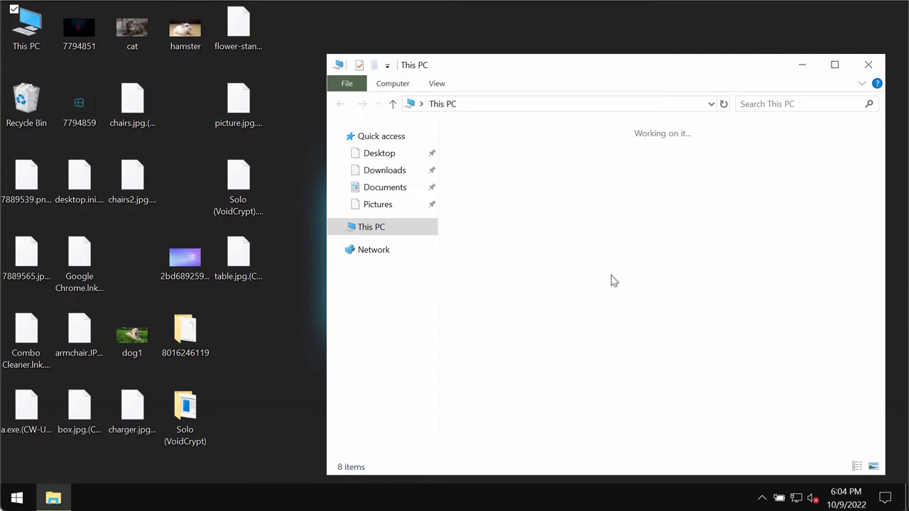
pyautogui.doubleClick(566, 297)
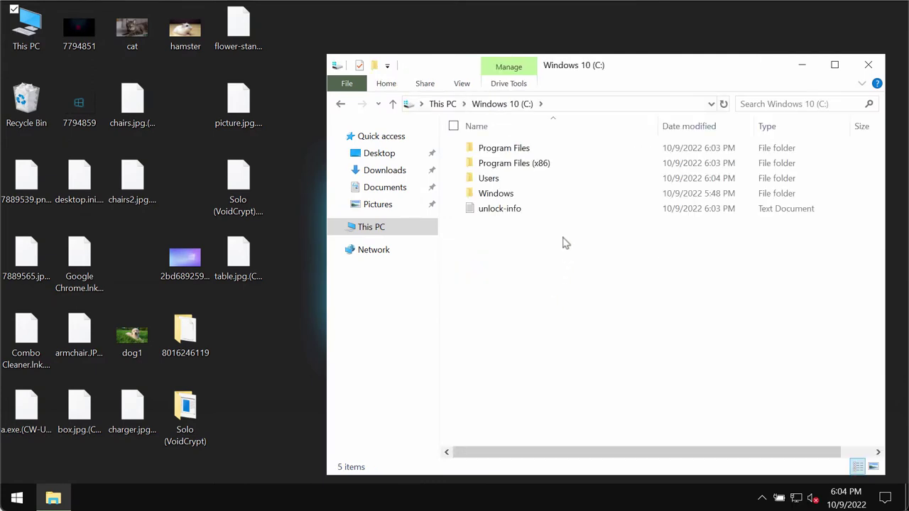
pyautogui.doubleClick(528, 212)
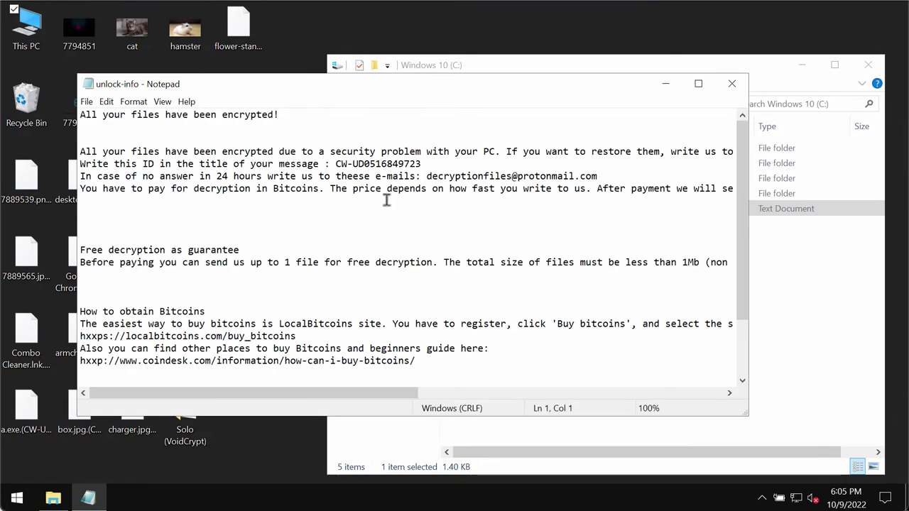
# - Read through the unlock-info ransom note, including its long lines and its last paragraphs
pyautogui.moveTo(202, 85); pyautogui.dragTo(223, 81)
pyautogui.scroll(-2, 374, 252)
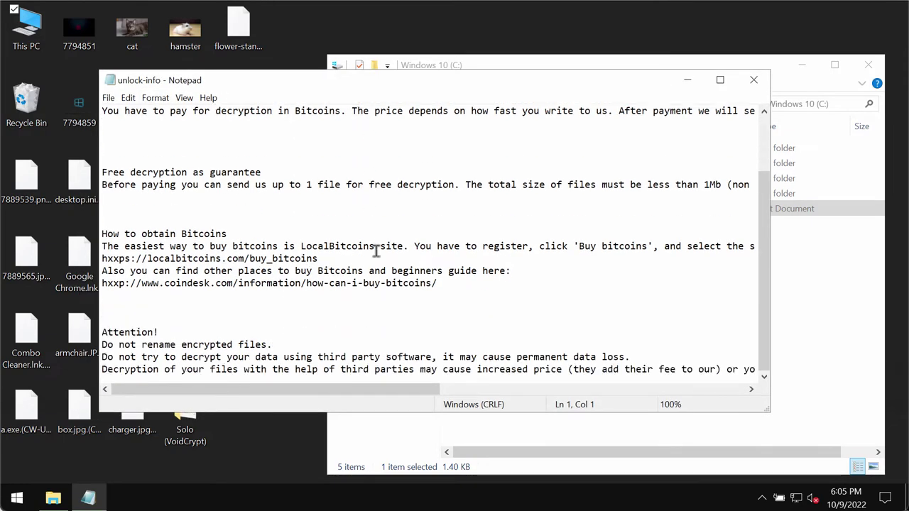
pyautogui.scroll(2, 374, 251)
pyautogui.hscroll(3, 374, 252)
pyautogui.hscroll(-3, 376, 252)
pyautogui.scroll(-2, 374, 252)
pyautogui.scroll(2, 371, 255)
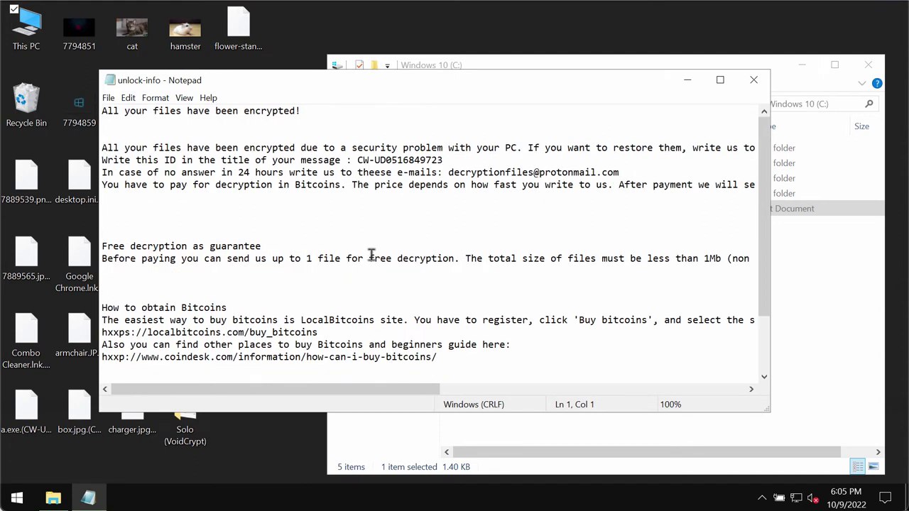
# - Highlight the attackers' contact e-mail address in the ransom note, clear the selection, and minimize the note
pyautogui.moveTo(626, 173); pyautogui.dragTo(447, 172)
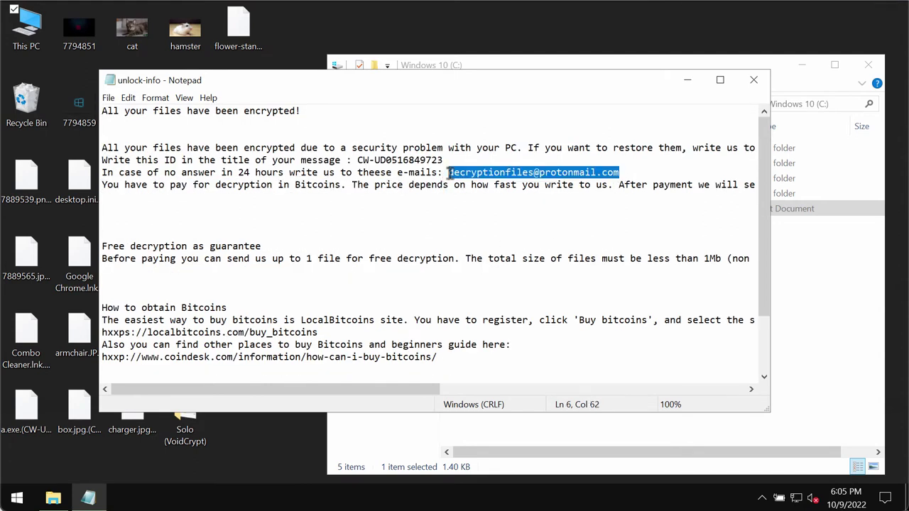
pyautogui.moveTo(620, 173); pyautogui.dragTo(448, 184)
pyautogui.click(451, 184)
pyautogui.click(677, 173)
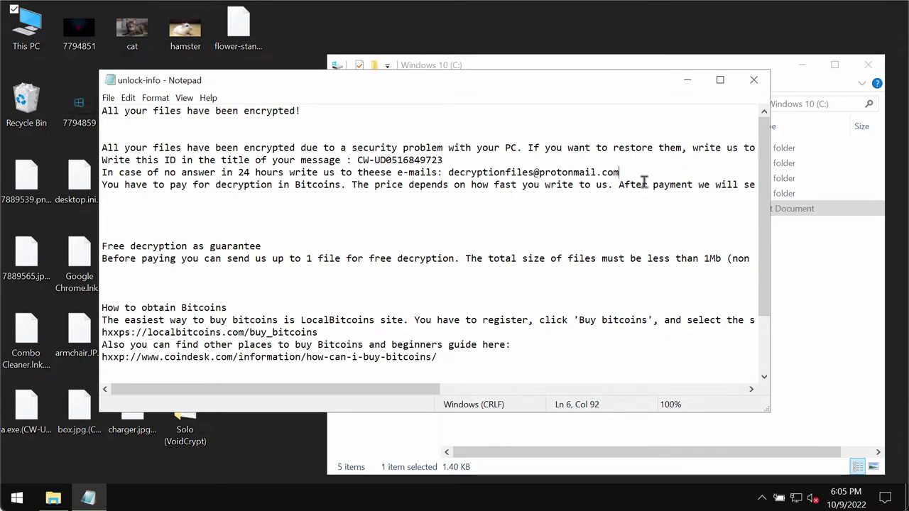
pyautogui.click(687, 79)
# - Launch iexplore from the Internet Explorer folder under Program Files (x86)
pyautogui.click(555, 164)
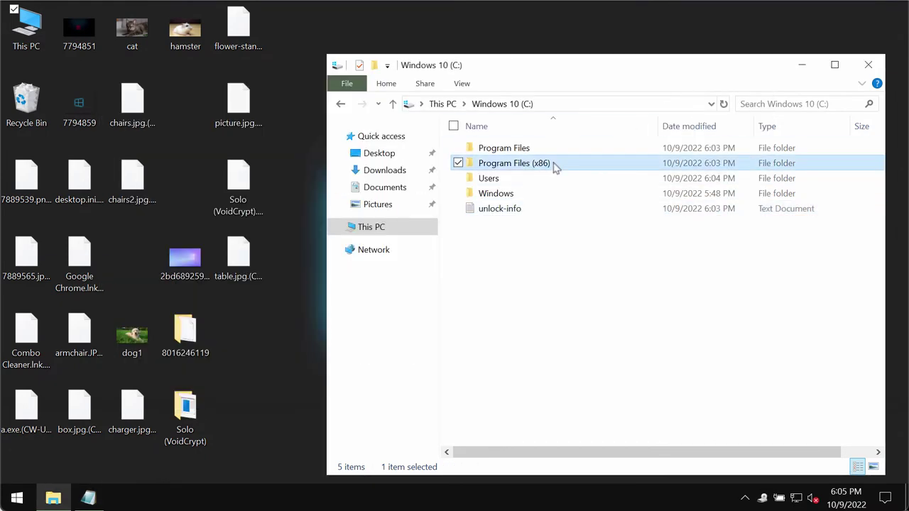
pyautogui.doubleClick(555, 164)
pyautogui.click(547, 208)
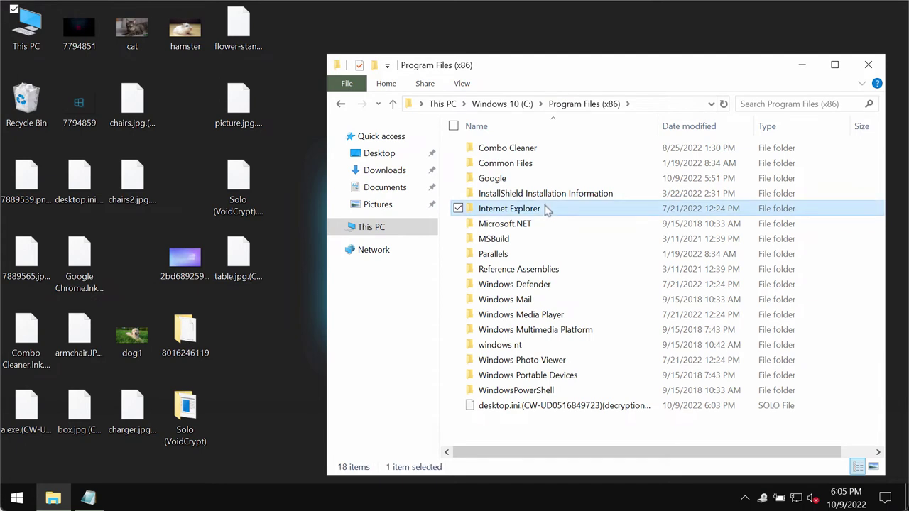
pyautogui.doubleClick(547, 208)
pyautogui.click(526, 287)
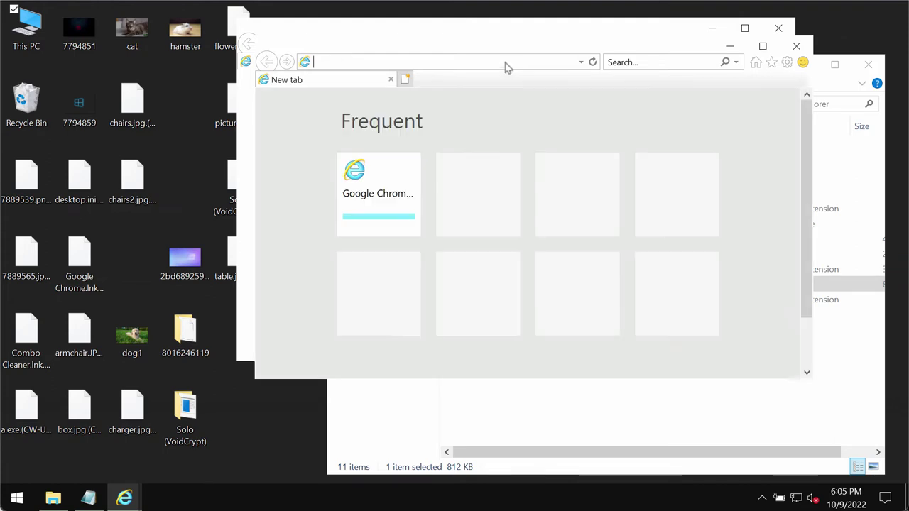
# - Go to combocleaner.com in the new browser window
pyautogui.write('c')
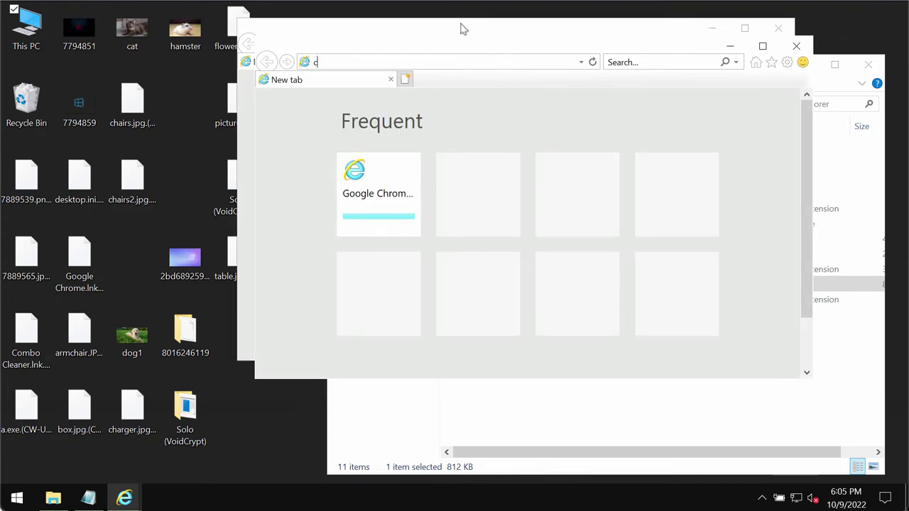
pyautogui.write('ombo')
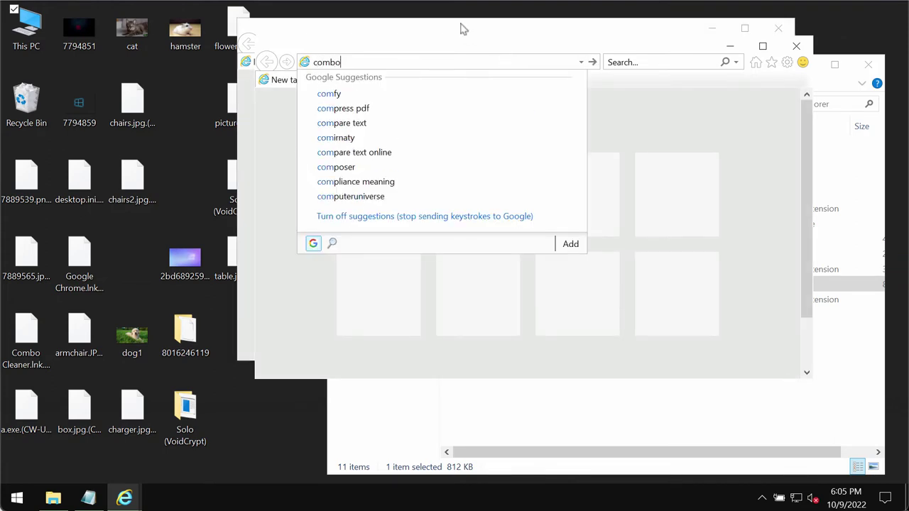
pyautogui.write('clean')
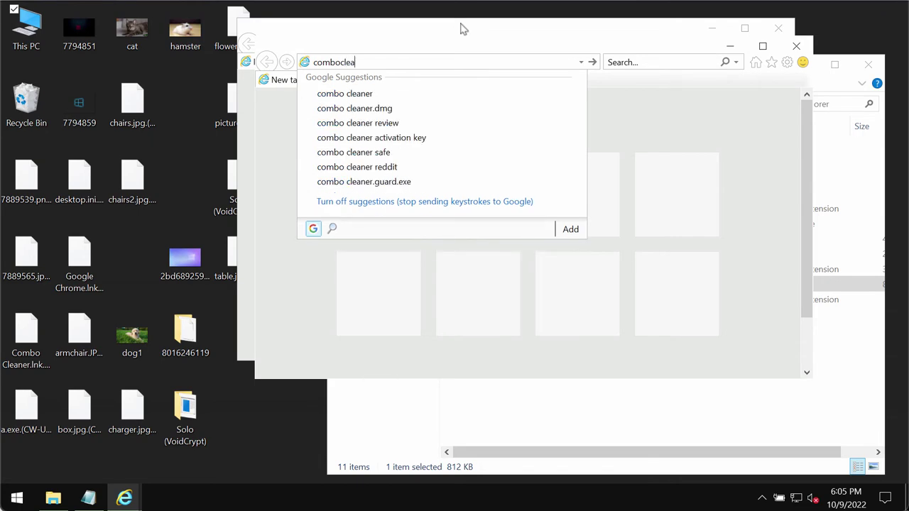
pyautogui.write('er.')
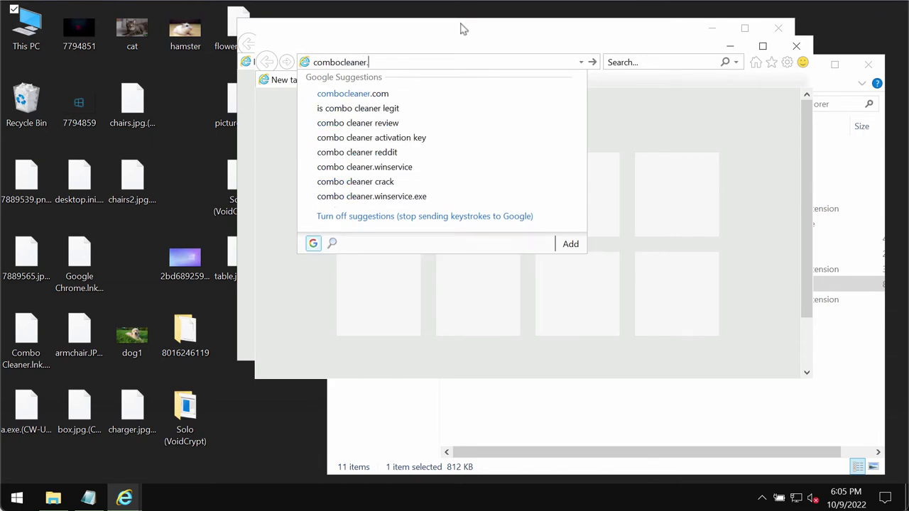
pyautogui.write('com')
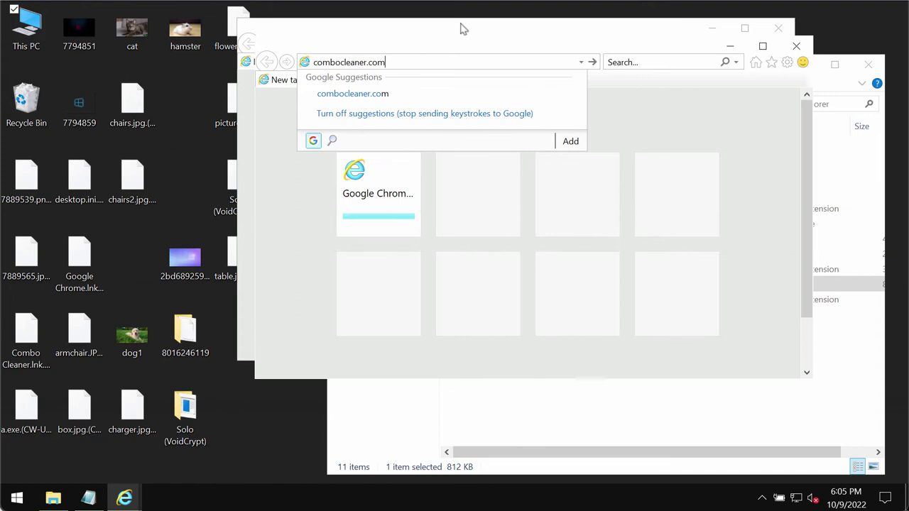
pyautogui.press('Return')
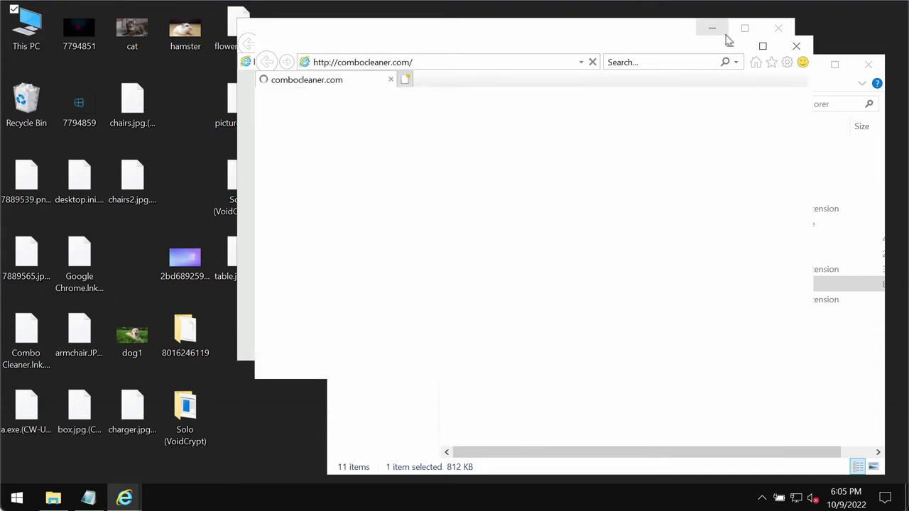
# - Clear the desktop by closing the spare blank browser window and minimizing the combocleaner.com and folder windows
pyautogui.click(763, 47)
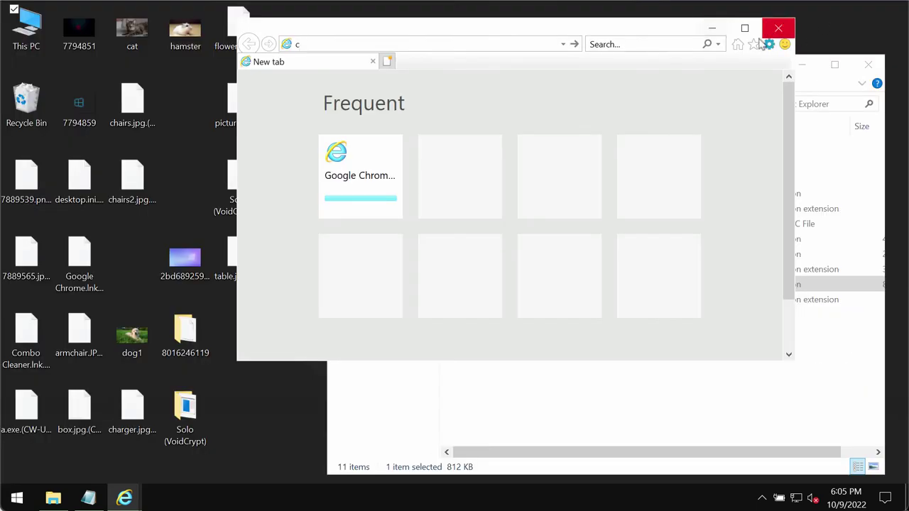
pyautogui.click(778, 28)
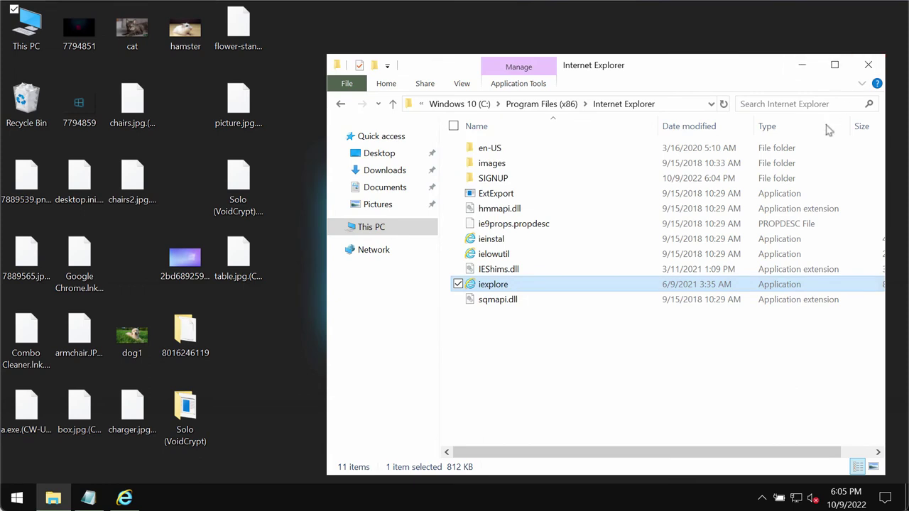
pyautogui.click(802, 65)
# - Open Combo Cleaner from the hidden notification icons and start a Quick Scan
pyautogui.click(763, 498)
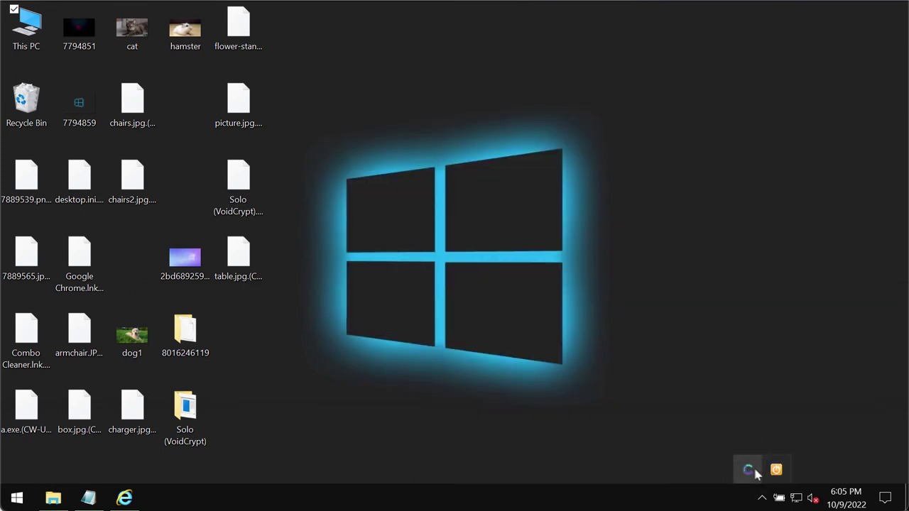
pyautogui.click(756, 474)
pyautogui.click(269, 327)
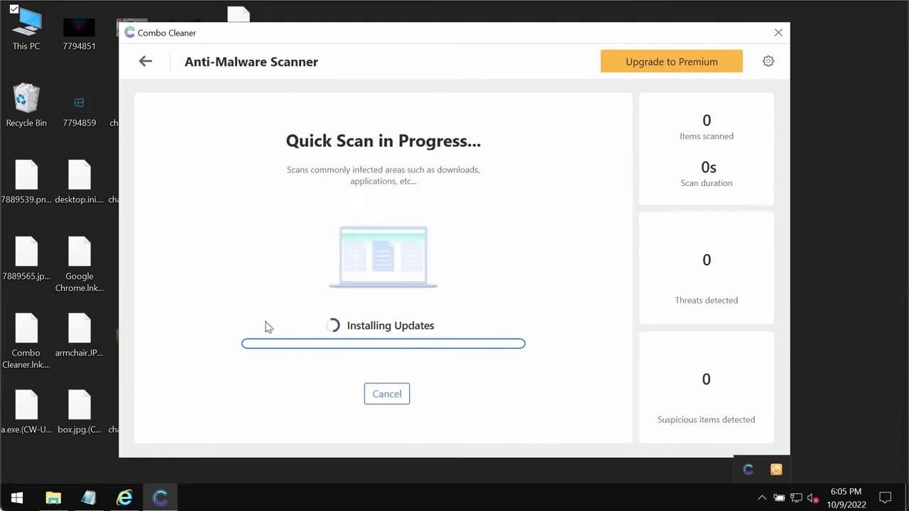
# - Check the Combo Cleaner dashboard and the General settings while the Quick Scan runs, returning to the scan progress
pyautogui.click(145, 63)
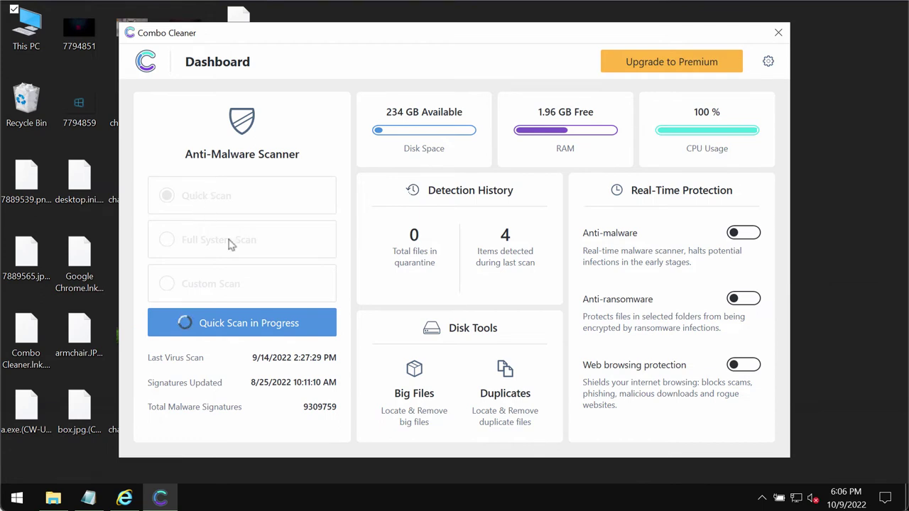
pyautogui.click(258, 325)
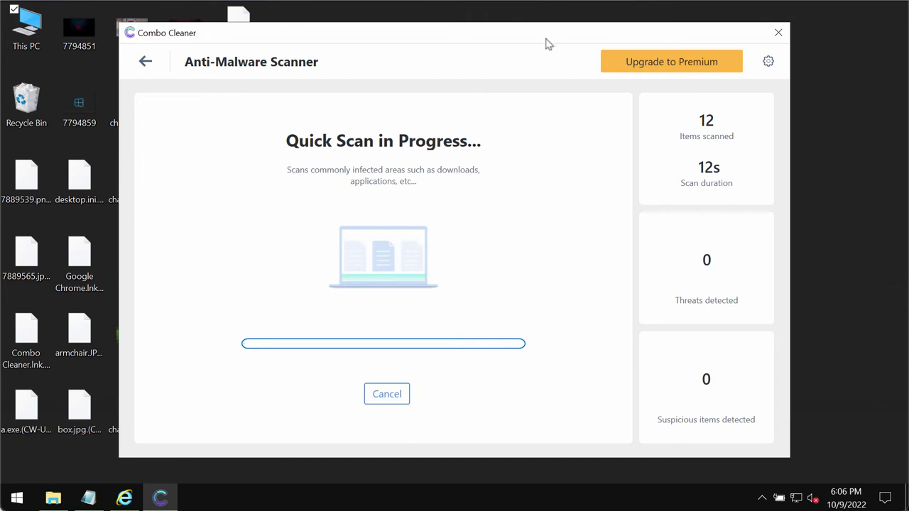
pyautogui.click(768, 64)
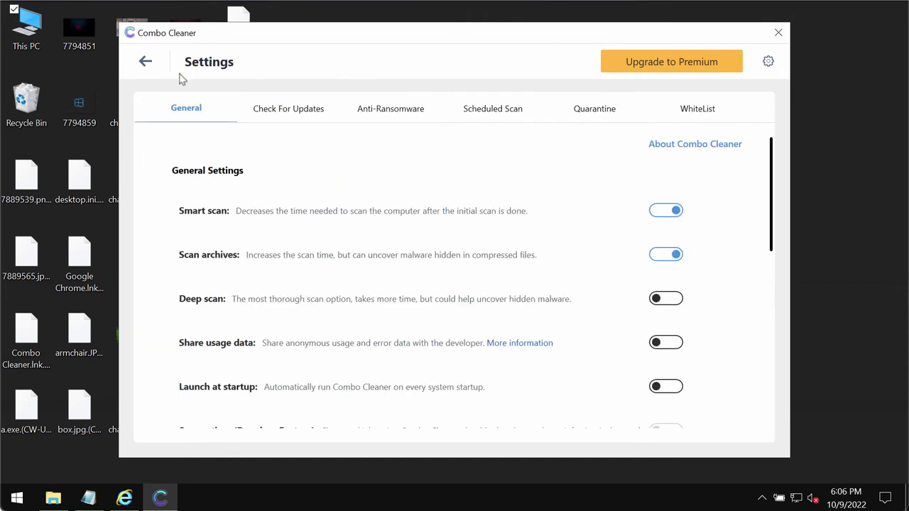
pyautogui.click(146, 63)
pyautogui.click(296, 326)
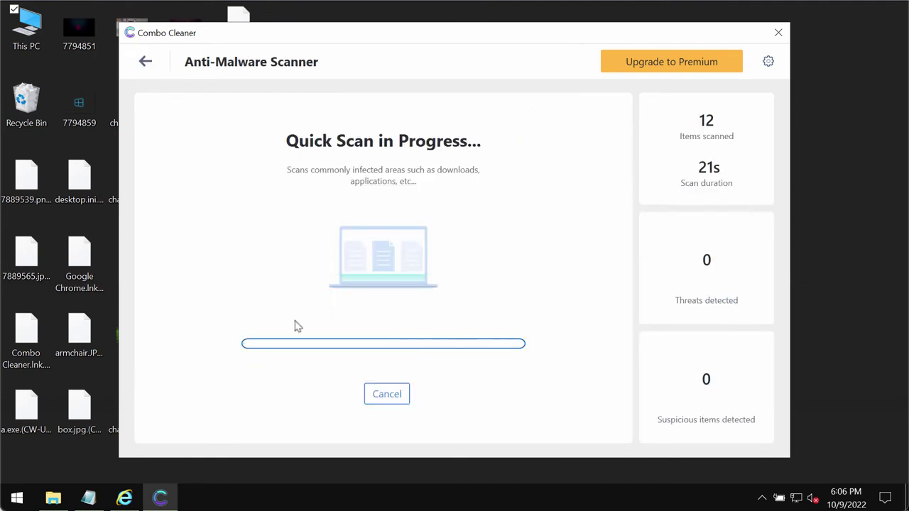
# - Examine the Anti-Ransomware settings for protected folders and trusted programs, then bring back the Quick Scan progress
pyautogui.click(767, 64)
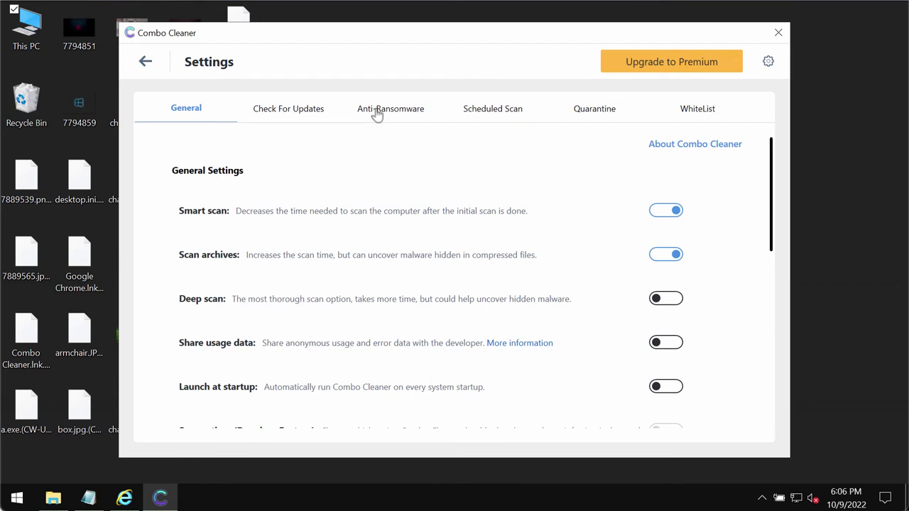
pyautogui.click(377, 112)
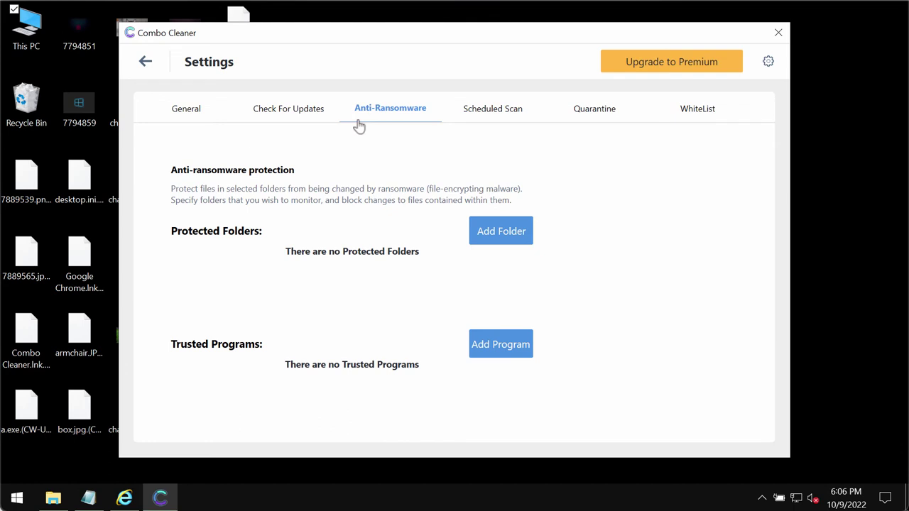
pyautogui.click(145, 64)
pyautogui.click(297, 332)
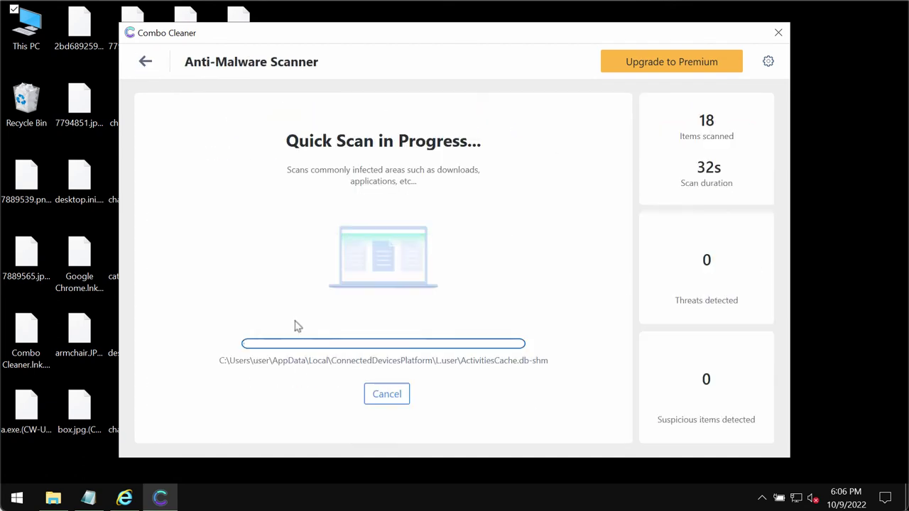
pyautogui.click(768, 63)
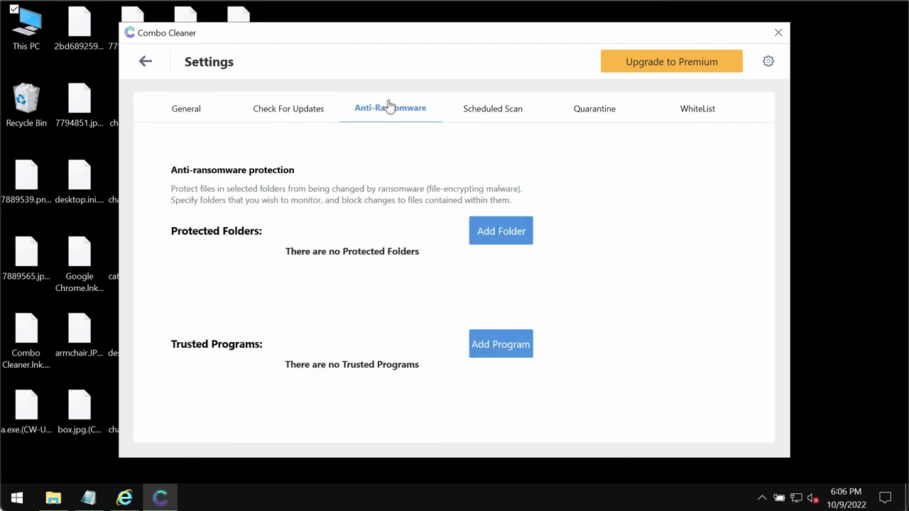
pyautogui.click(145, 63)
pyautogui.click(237, 321)
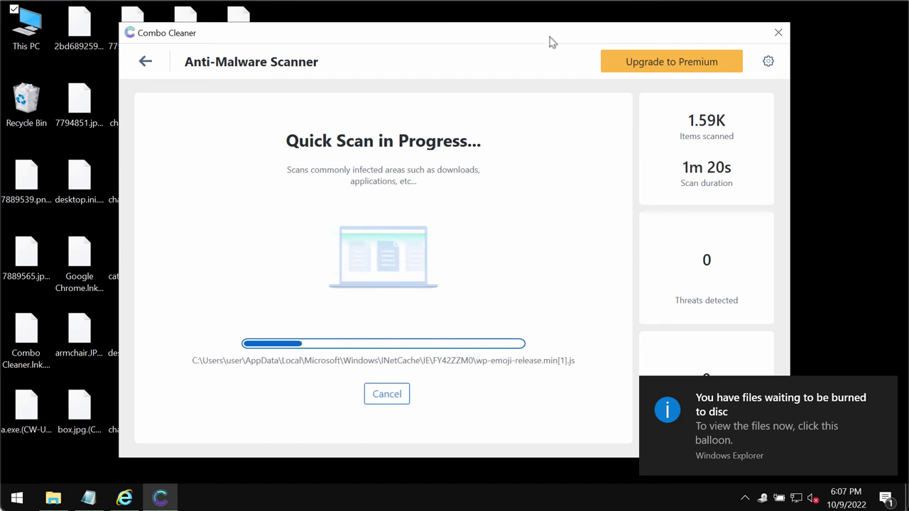
# - Call up the scan cancellation prompt and back out of it, then open the Premium upgrade page
pyautogui.moveTo(553, 42); pyautogui.dragTo(491, 49)
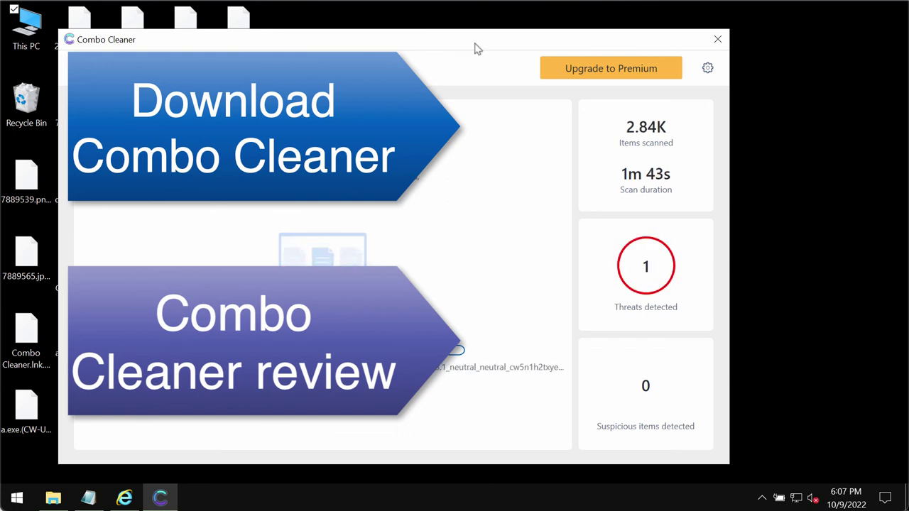
pyautogui.click(463, 345)
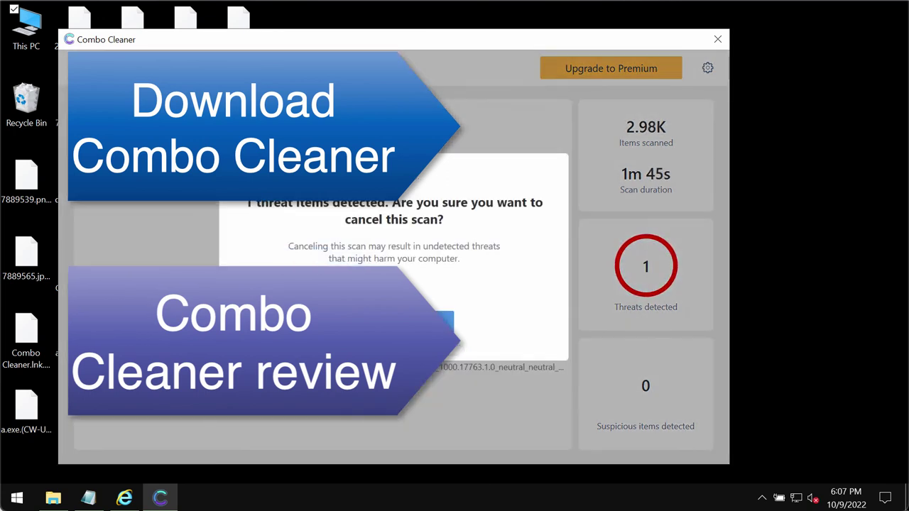
pyautogui.click(440, 321)
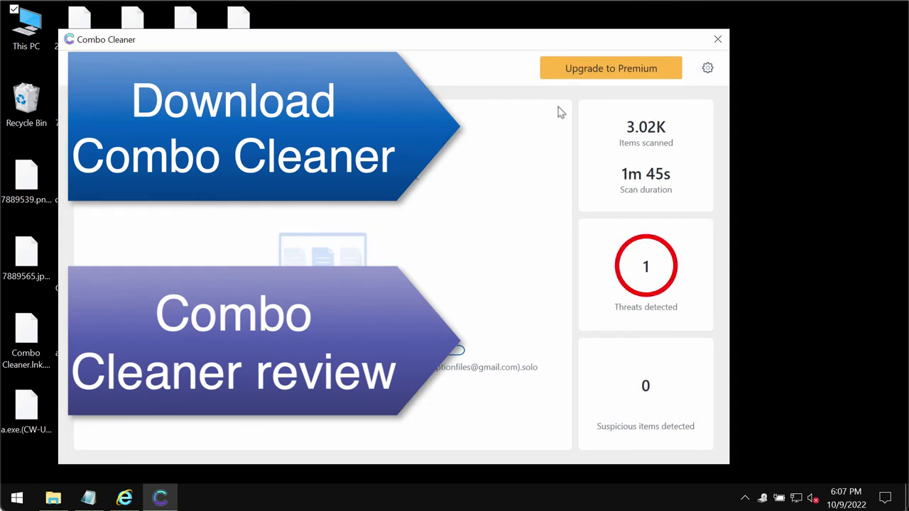
pyautogui.click(616, 78)
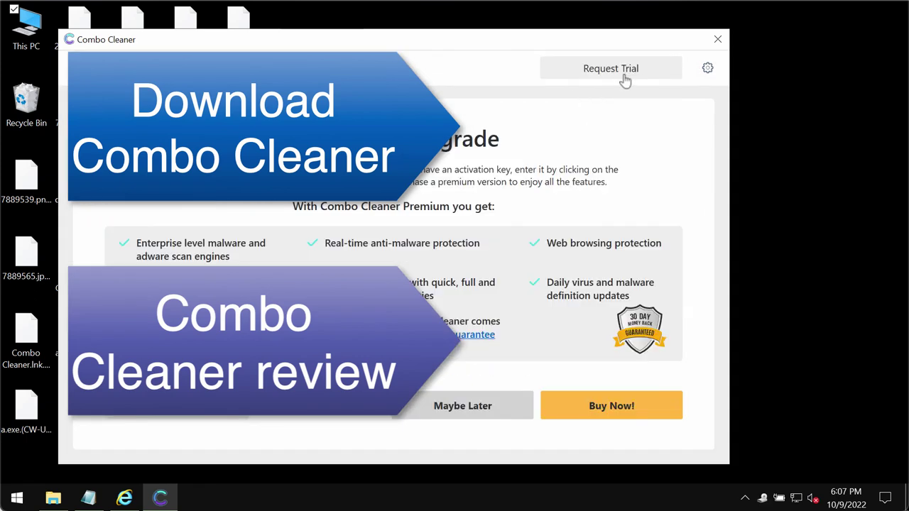